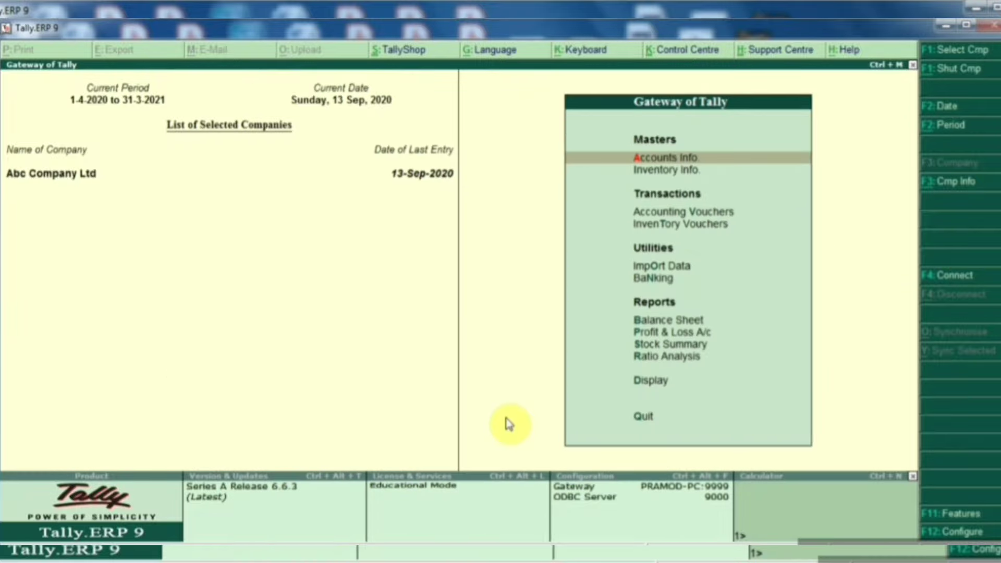
Open the company selection list and load Abc Company Ltd
key(alt+F3)
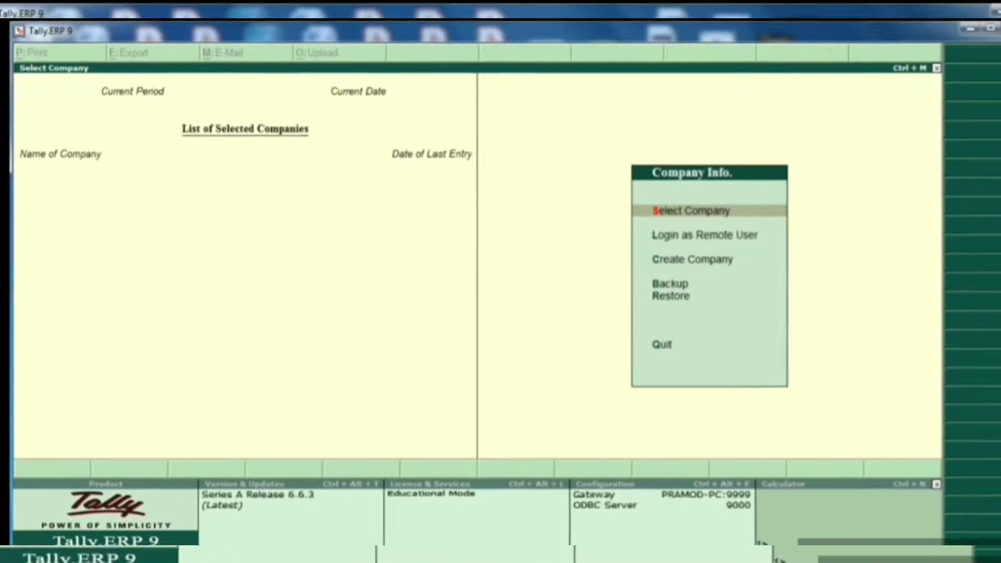
key(Return)
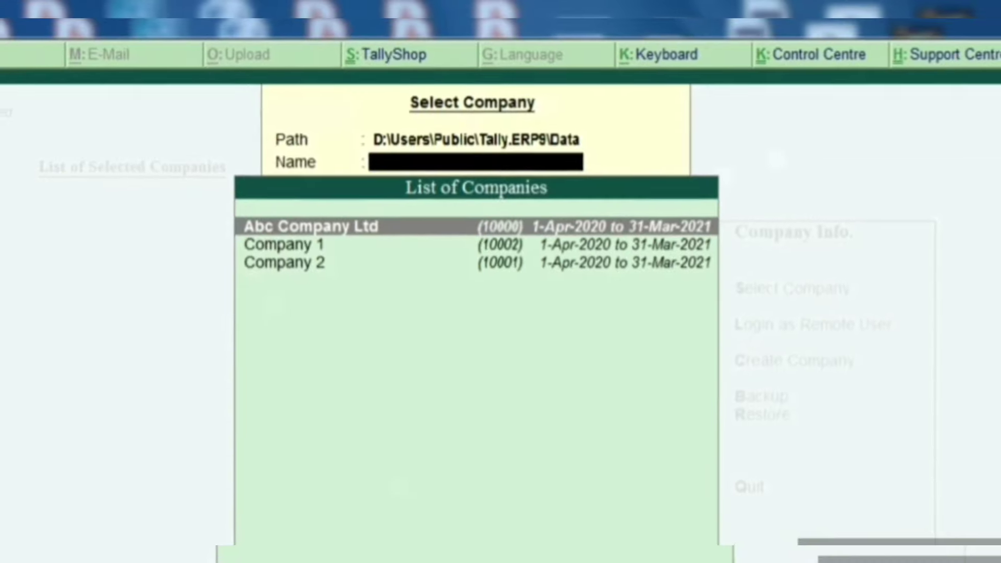
key(Down)
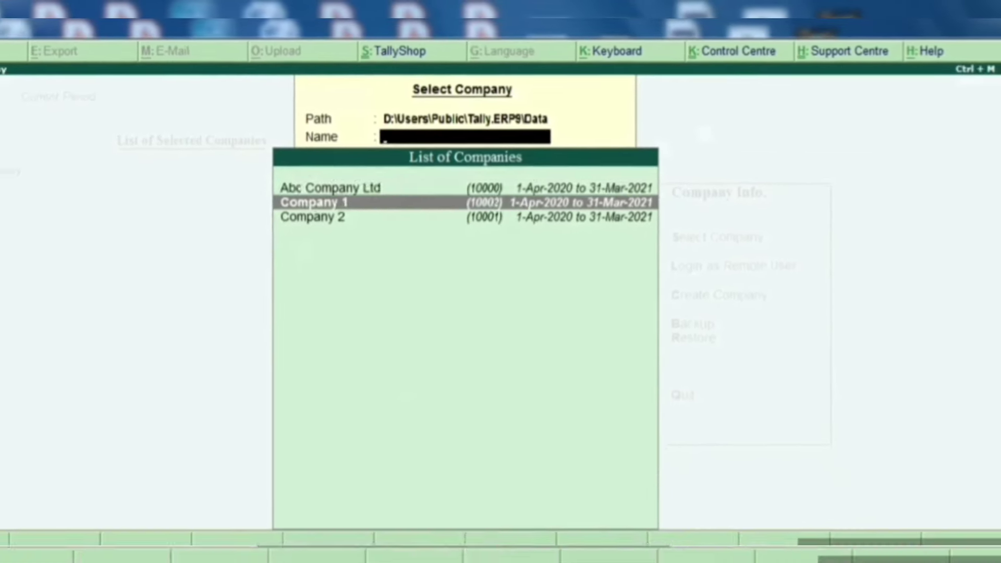
key(Up)
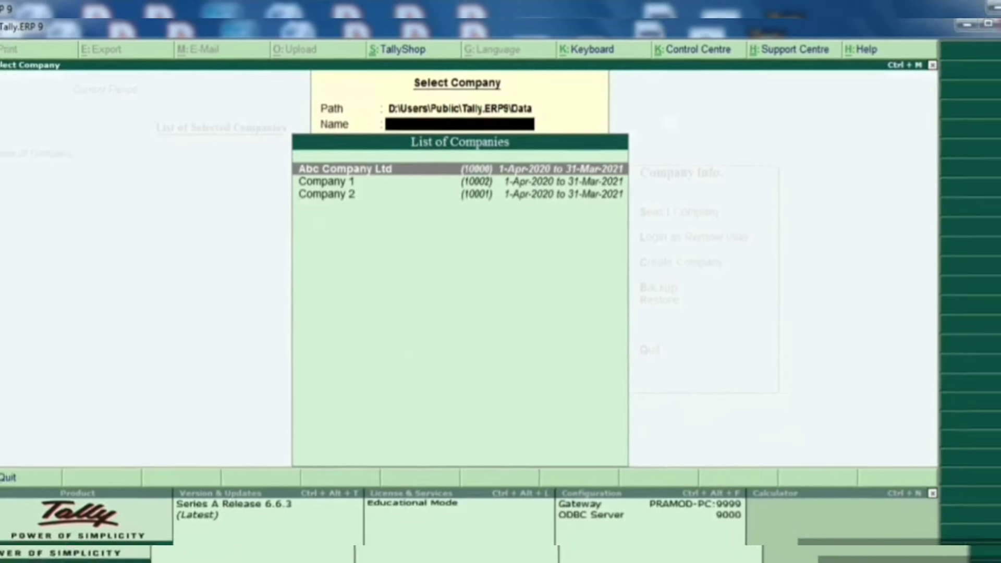
key(Return)
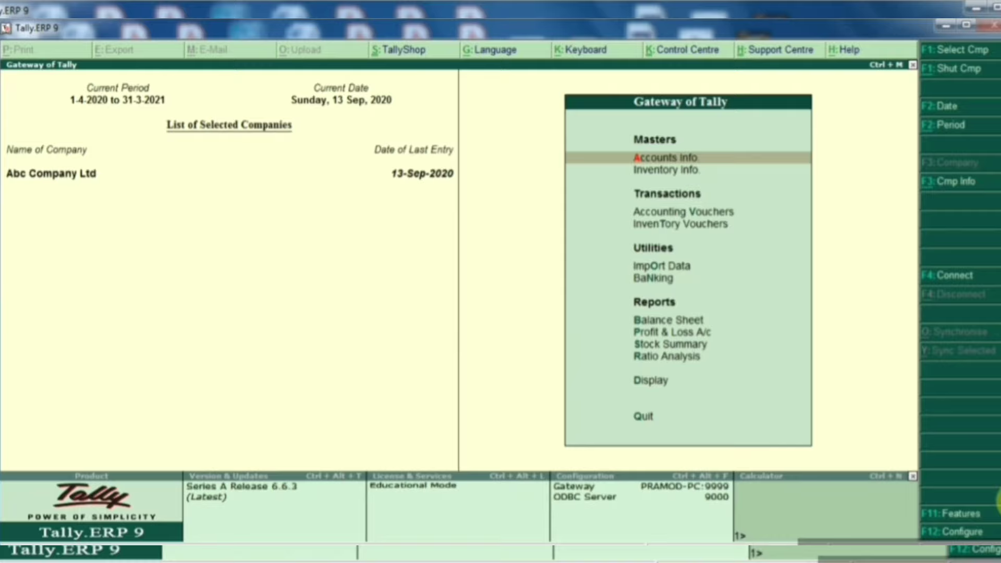
In the company's Statutory & Taxation features, enable Goods and Services Tax (GST) and open the GST details for alteration
key(F11)
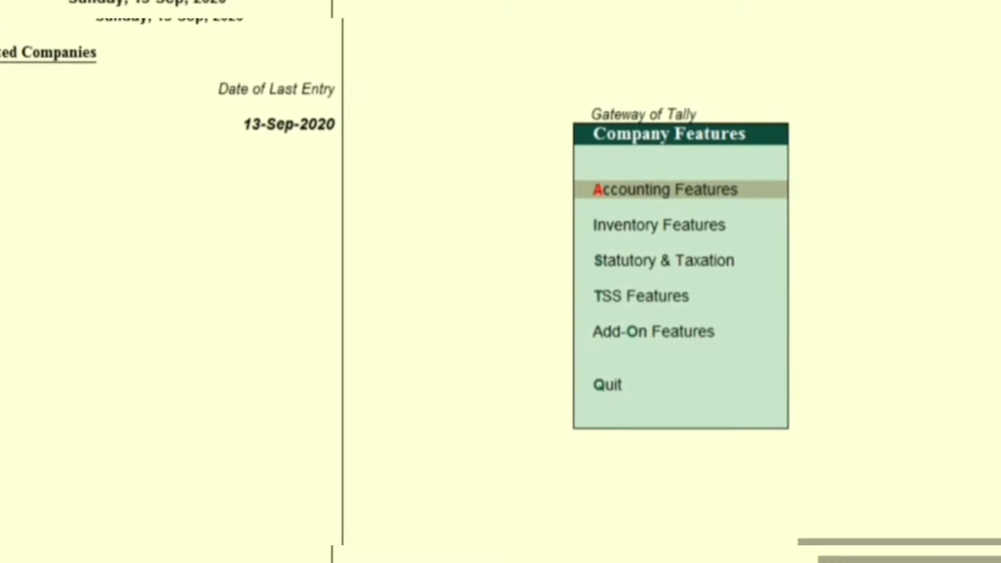
key(Down)
key(Down)
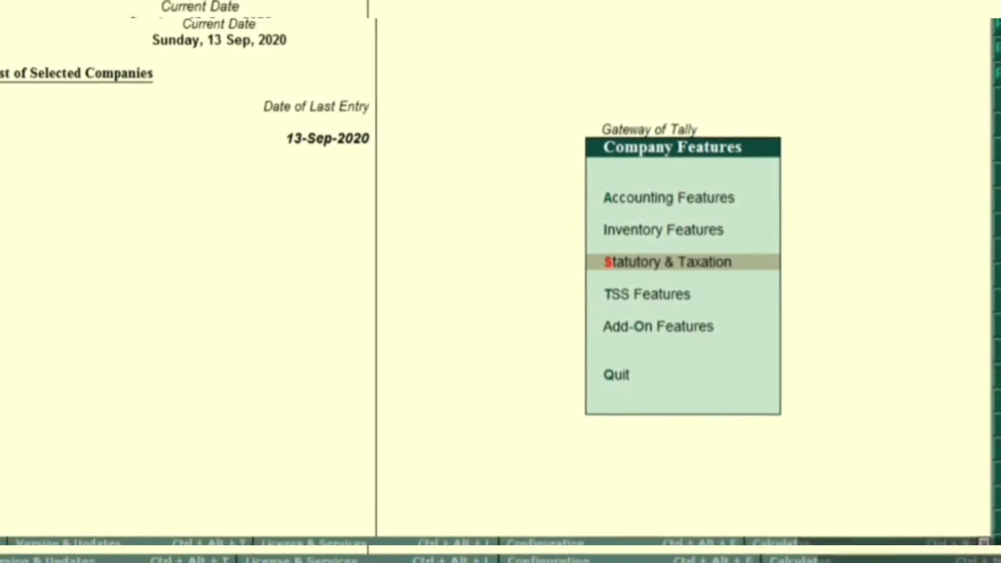
key(Return)
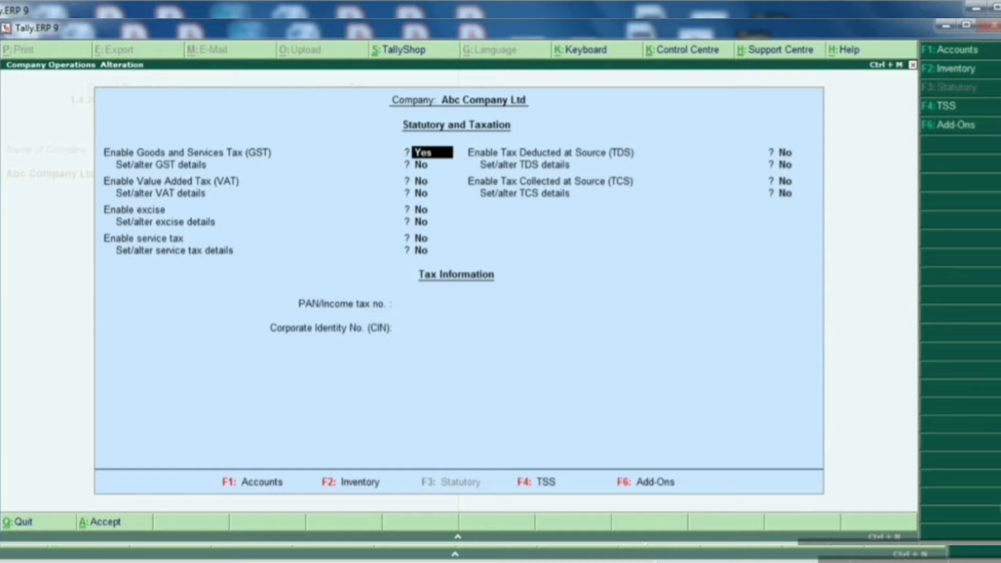
text(y)
key(Return)
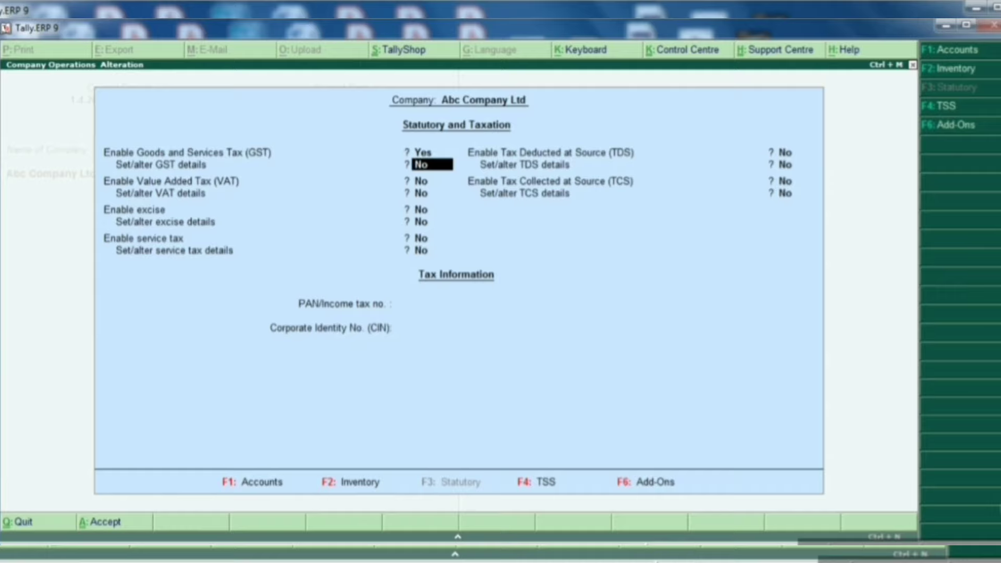
text(y)
key(Return)
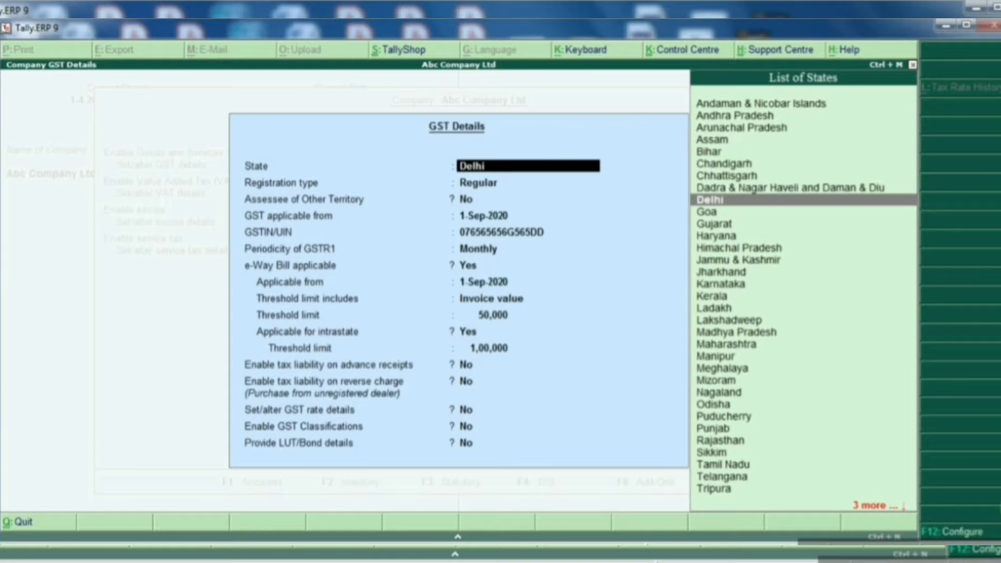
Accept the GST registration details: state Delhi, Regular type, no other territory, applicable from 1-Sep-2020, the entered GSTIN and Monthly GSTR1 periodicity
key(Return)
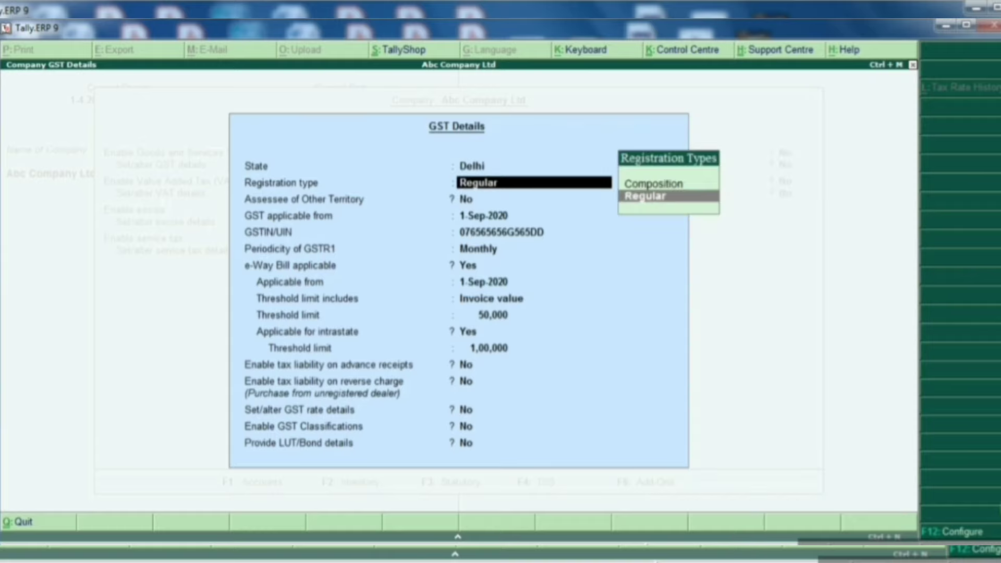
key(Return)
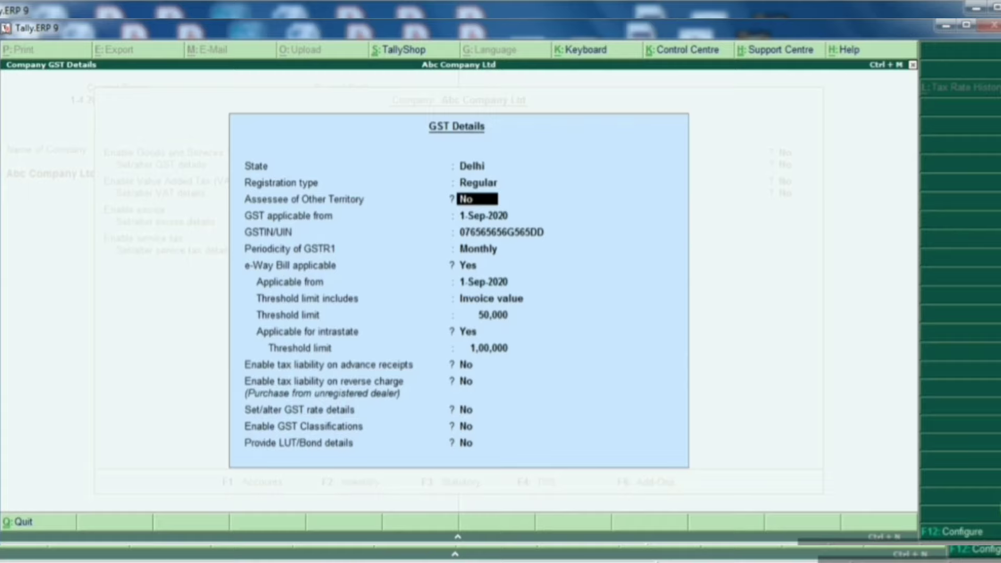
key(Return)
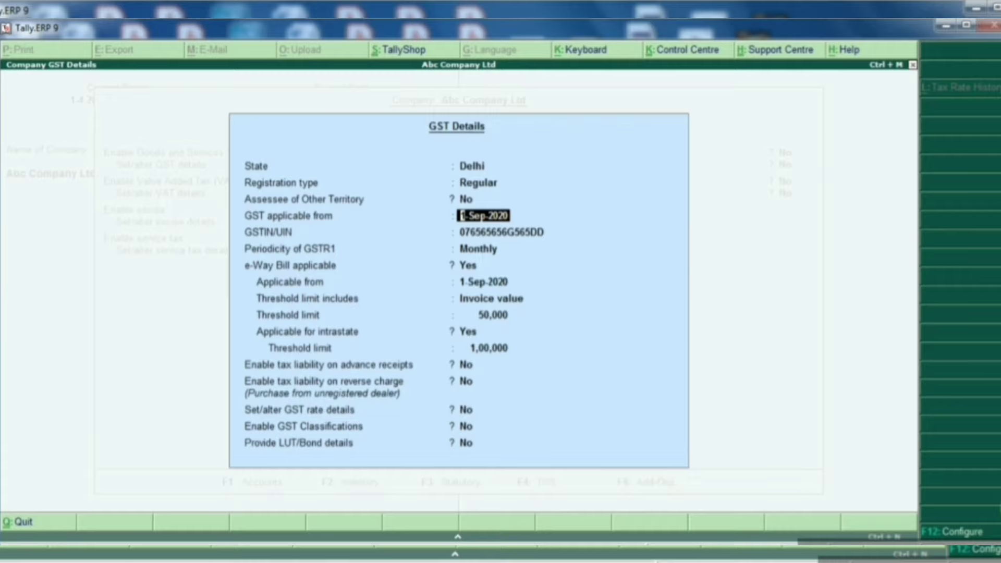
key(Return)
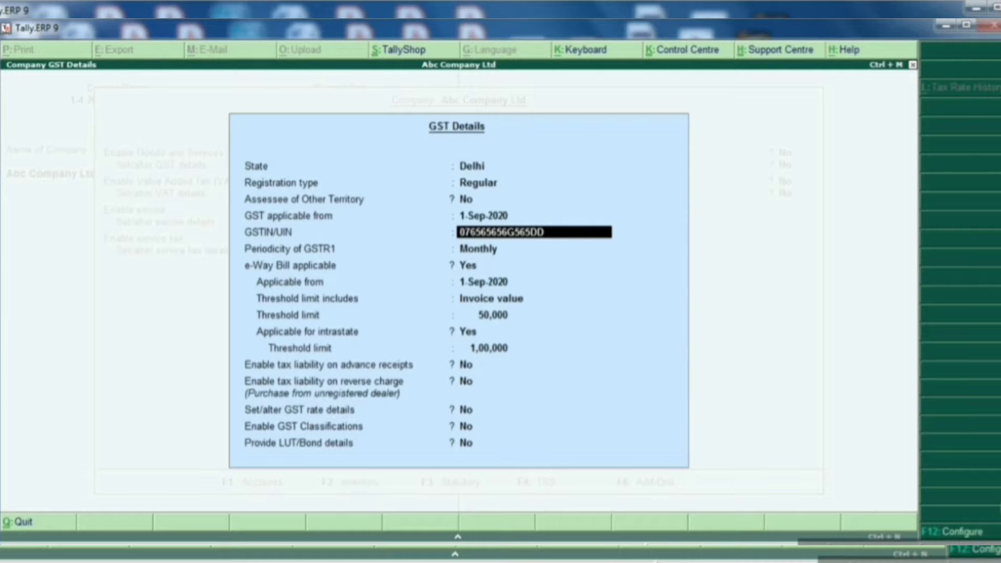
key(Return)
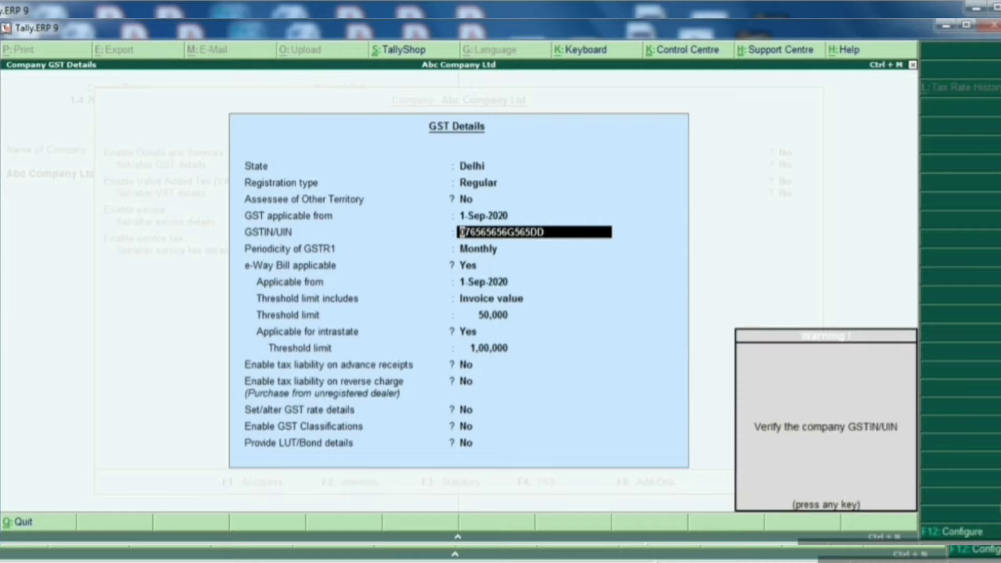
key(Return)
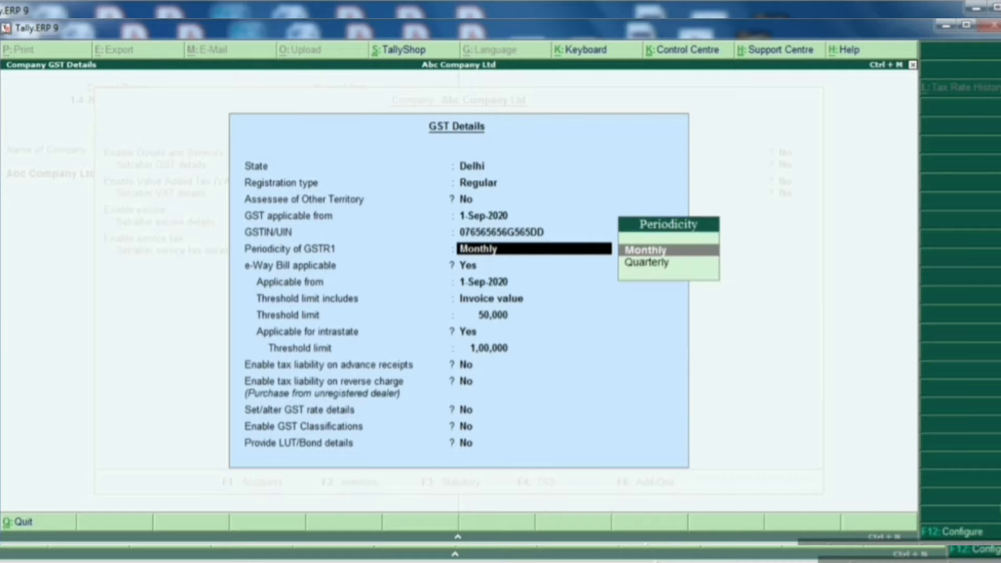
key(BackSpace)
key(Return)
key(Return)
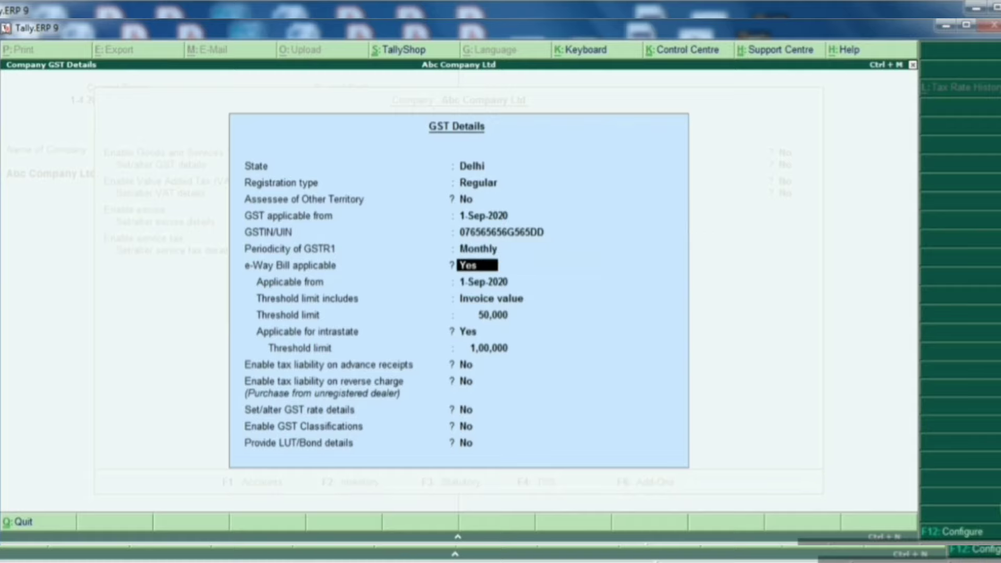
Set e-Way Bill as applicable from 1-Sep-2020, with the threshold including Invoice value and a limit of 50,000
key(Return)
key(BackSpace)
key(Return)
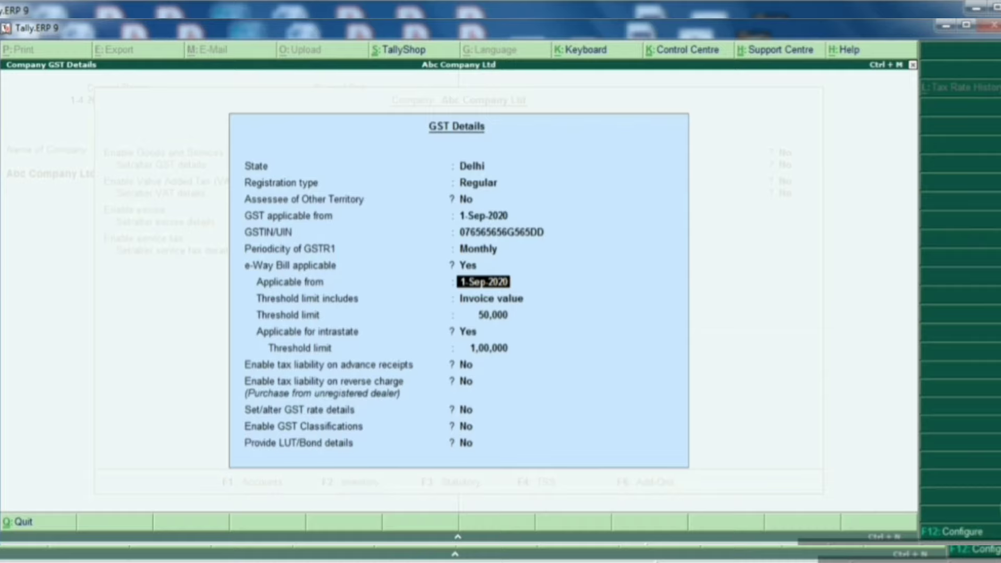
key(Return)
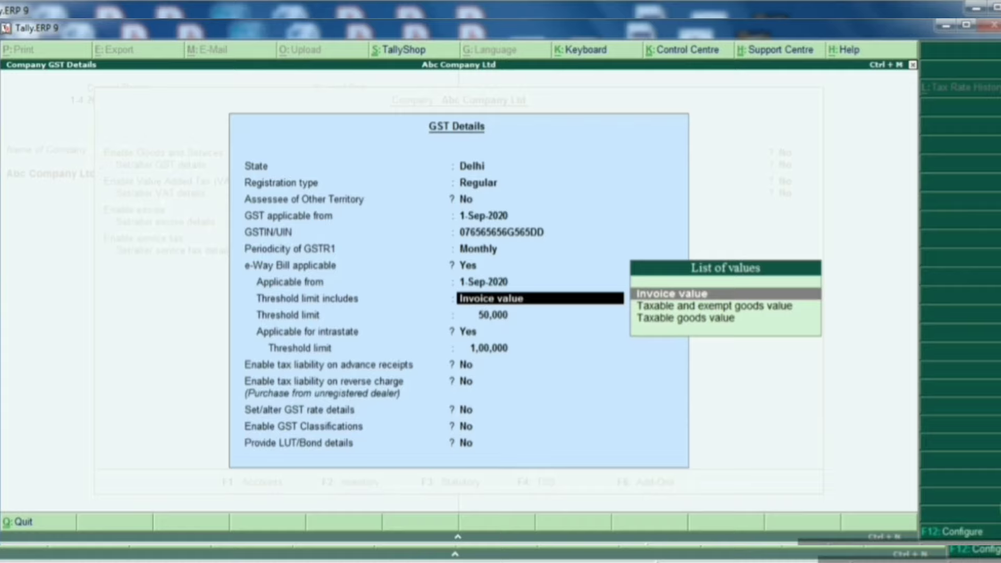
key(Return)
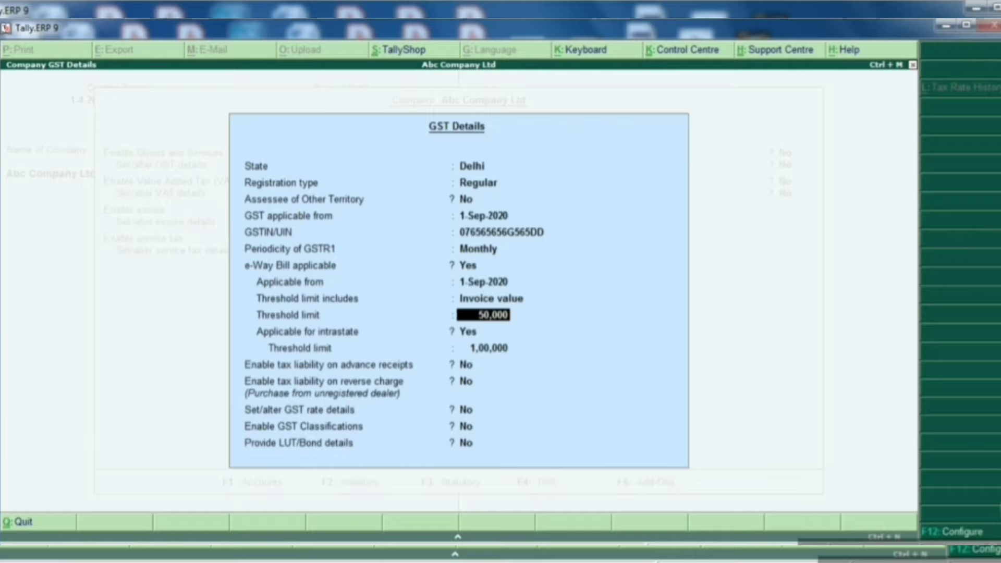
key(Return)
key(Up)
key(Return)
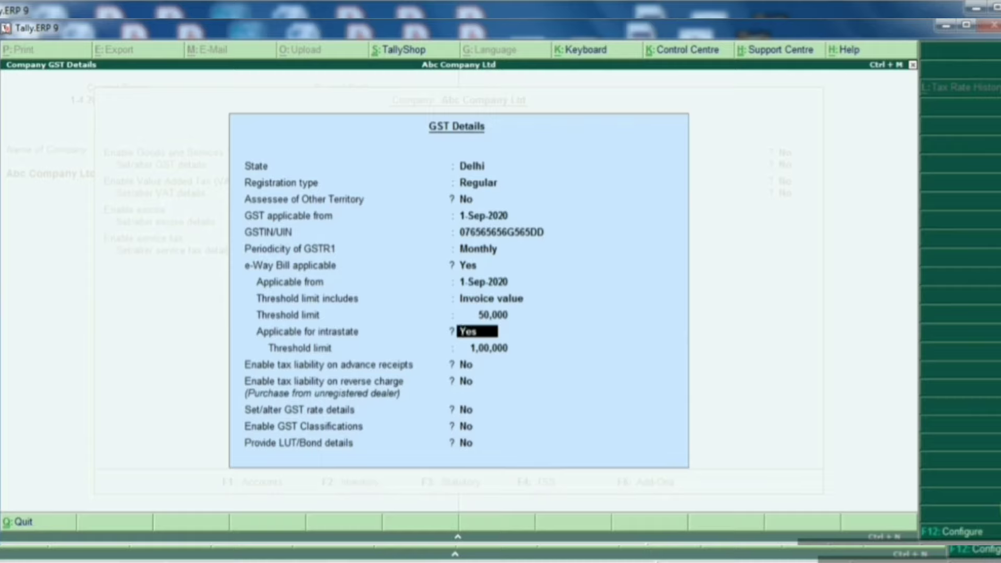
Apply e-Way Bill to intrastate with a 1,00,000 threshold, and keep tax liability on advance receipts and reverse charge at No
key(Return)
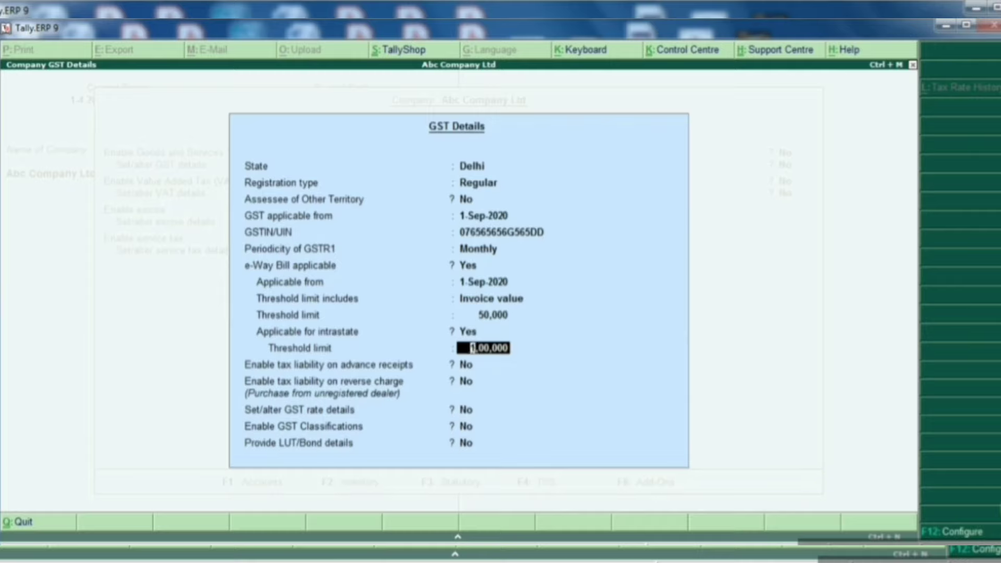
key(Return)
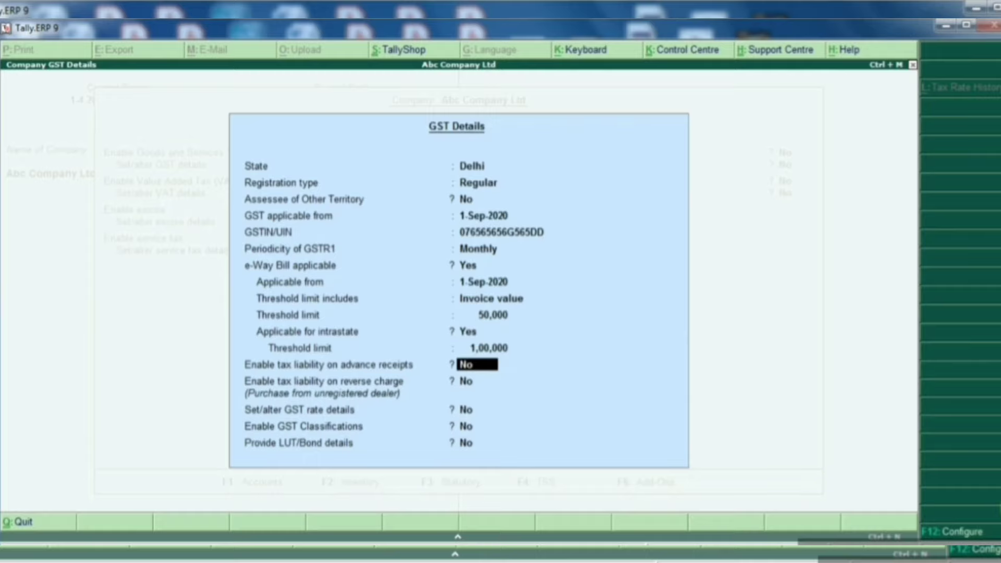
key(Return)
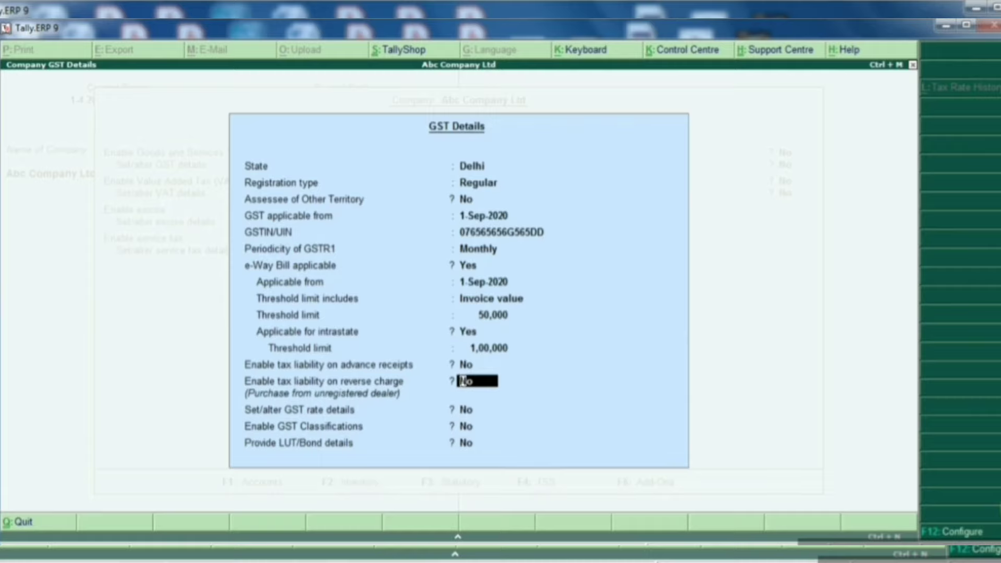
key(Return)
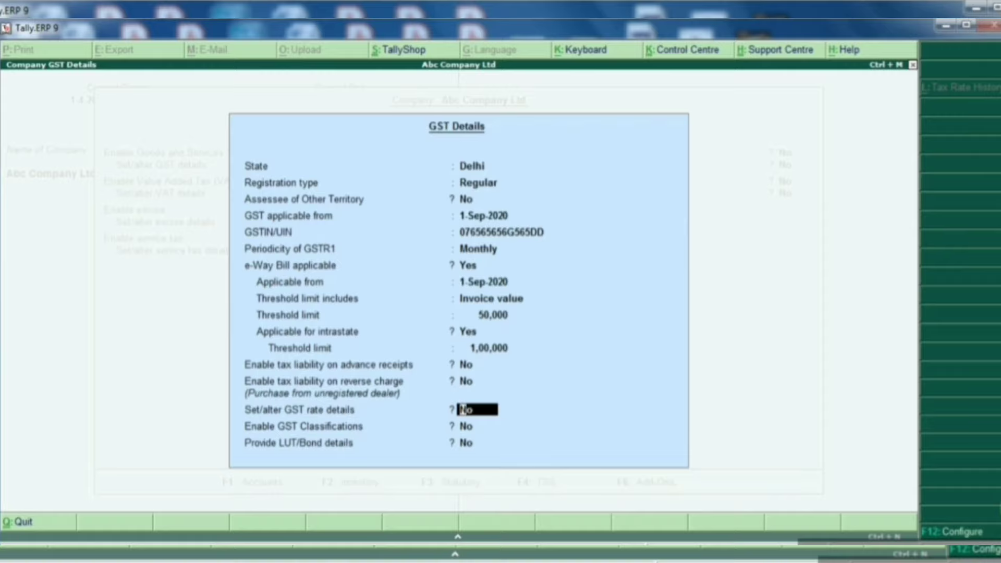
Open the company's GST rate details form, quit it without entering anything and set that option back to No
text(y)
key(Return)
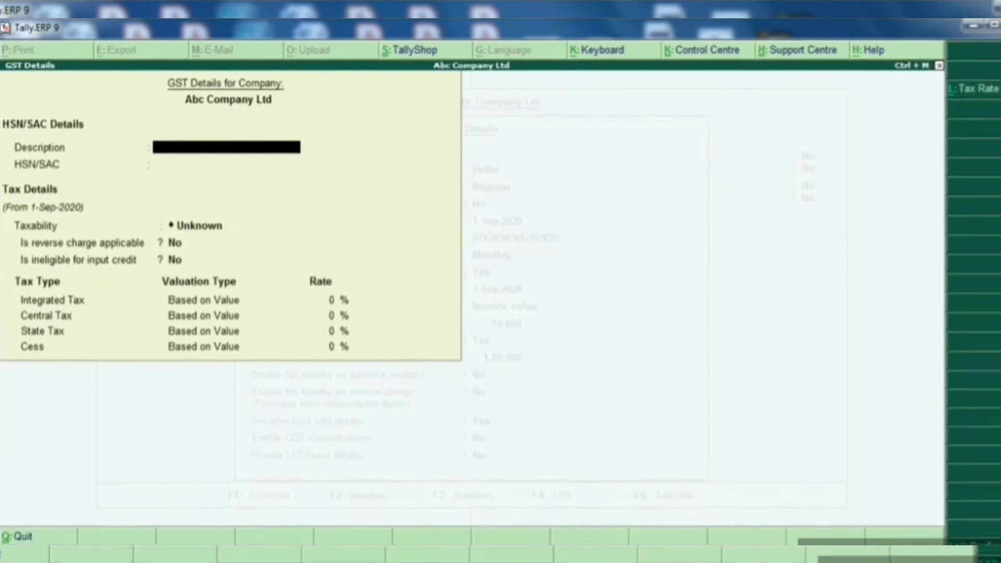
key(Escape)
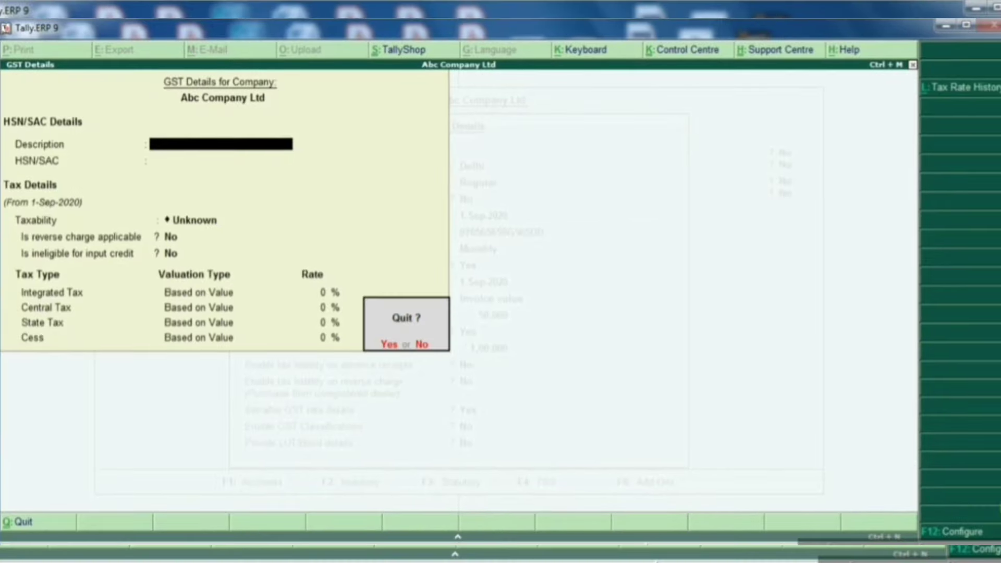
text(y)
text(n)
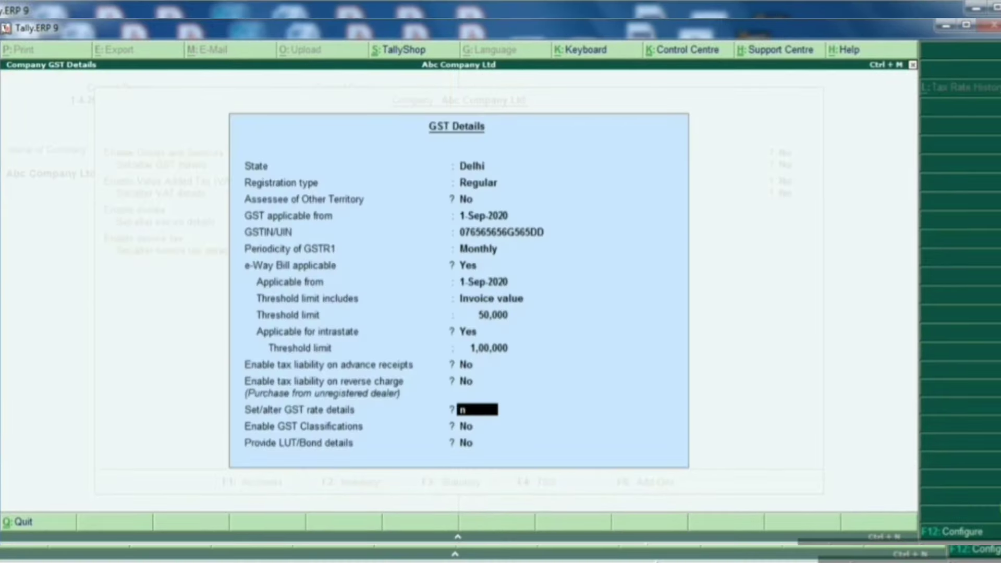
key(Return)
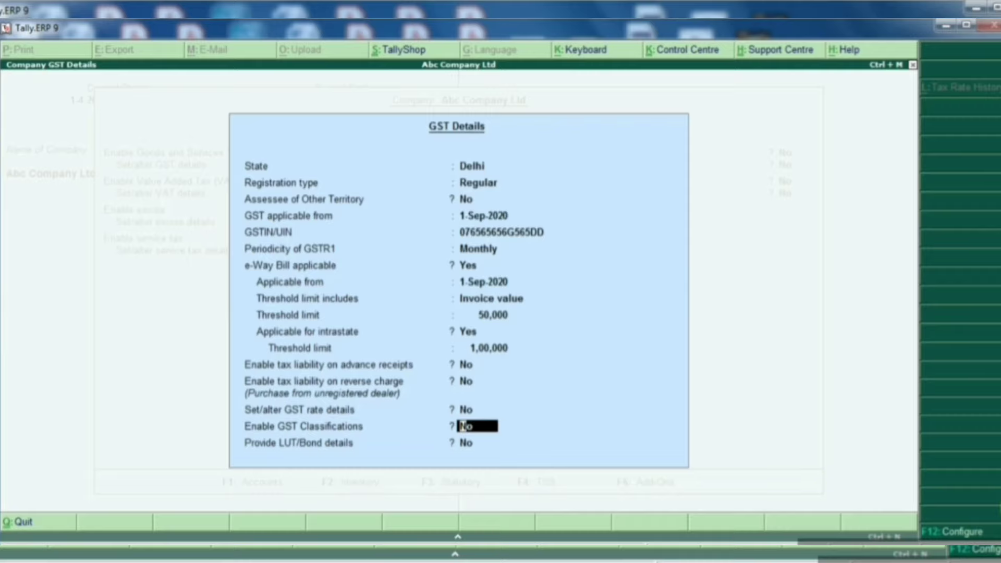
Keep GST classifications disabled, open the LUT/Bond details form, cancel it and set that option back to No
key(Return)
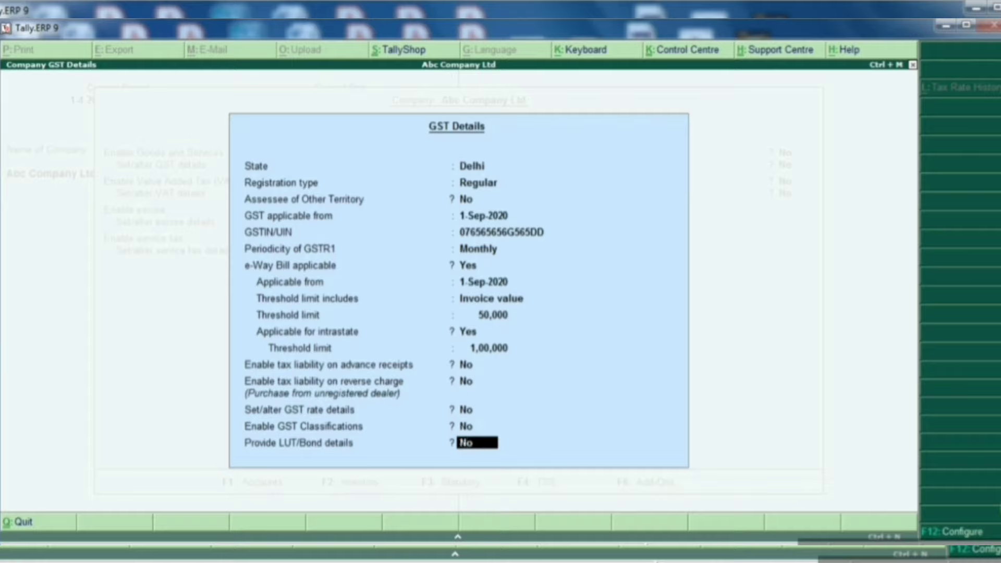
text(y)
key(Return)
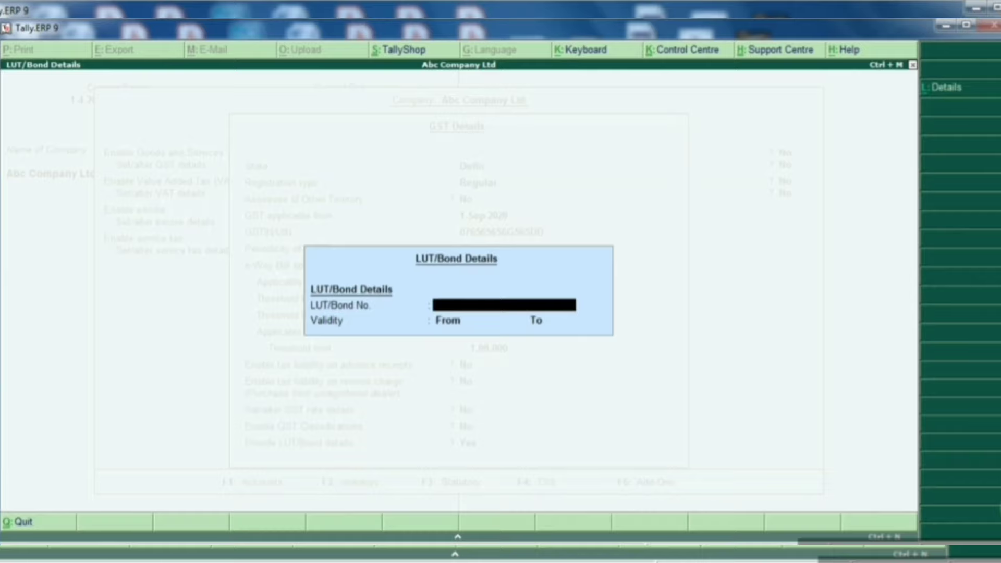
key(Escape)
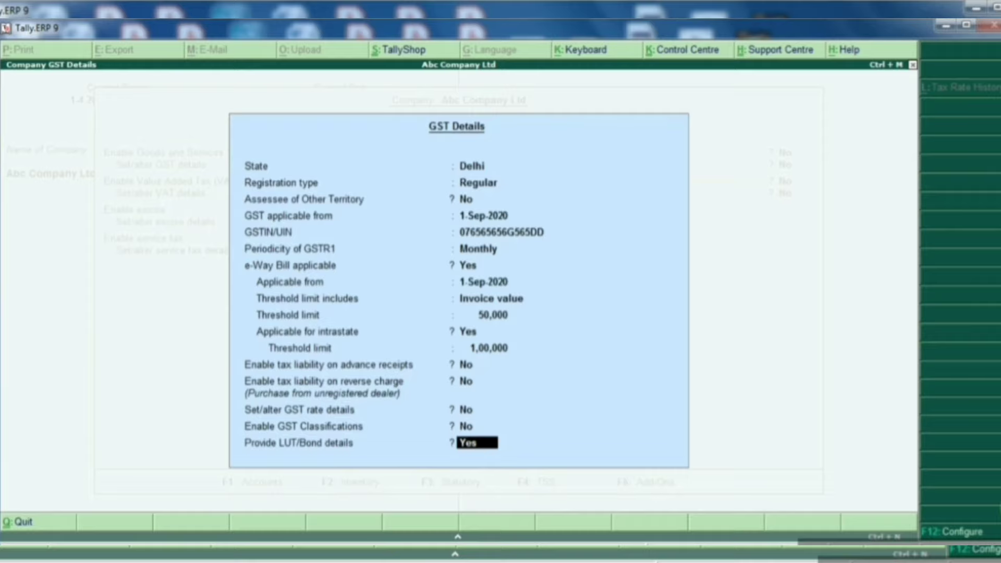
key(n)
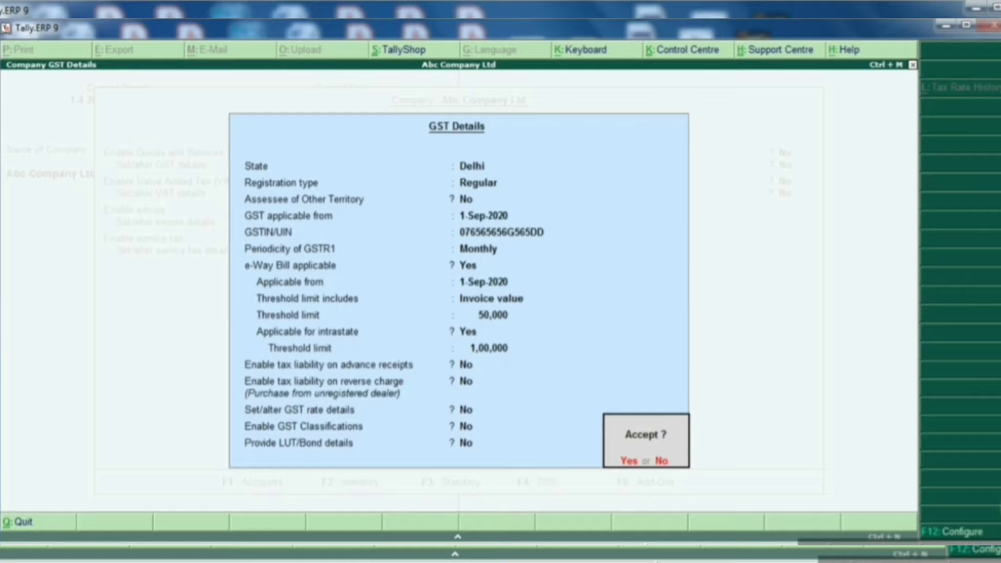
Accept the GST details, keep VAT, excise, service tax, TDS and TCS disabled, and save the Statutory and Taxation settings
key(Return)
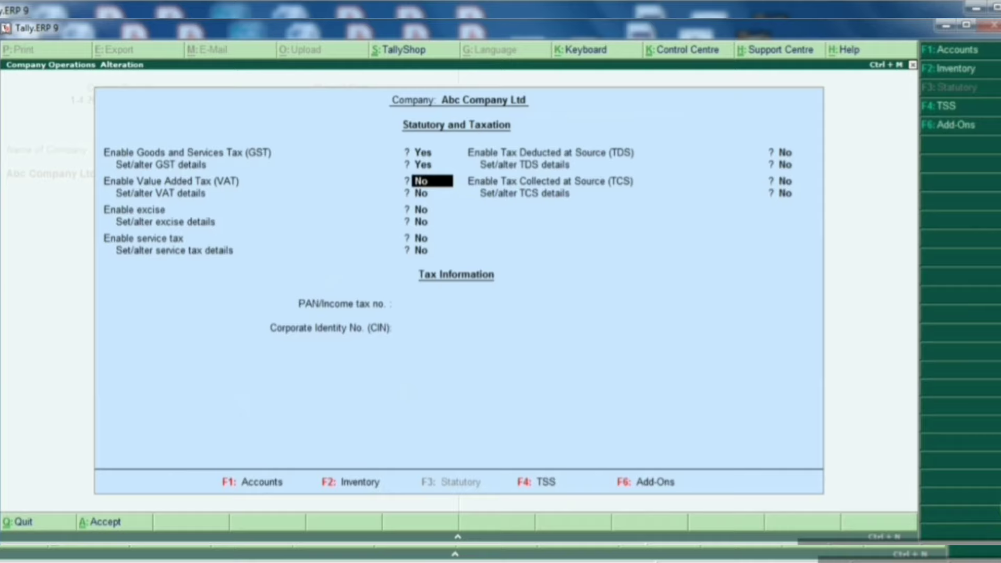
key(Return)
key(Return)
key(Return)
key(Return)
key(Return)
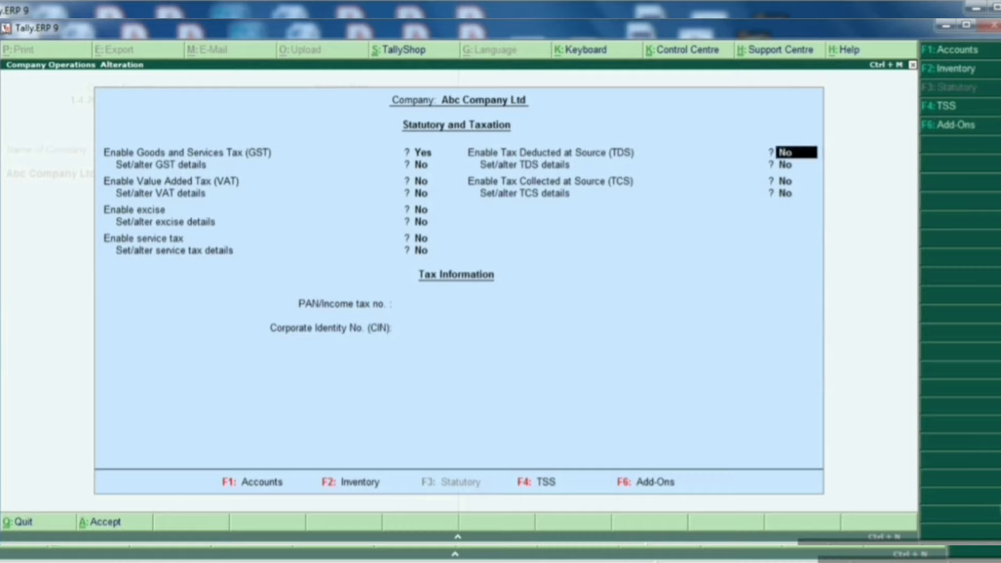
key(Return)
key(Return)
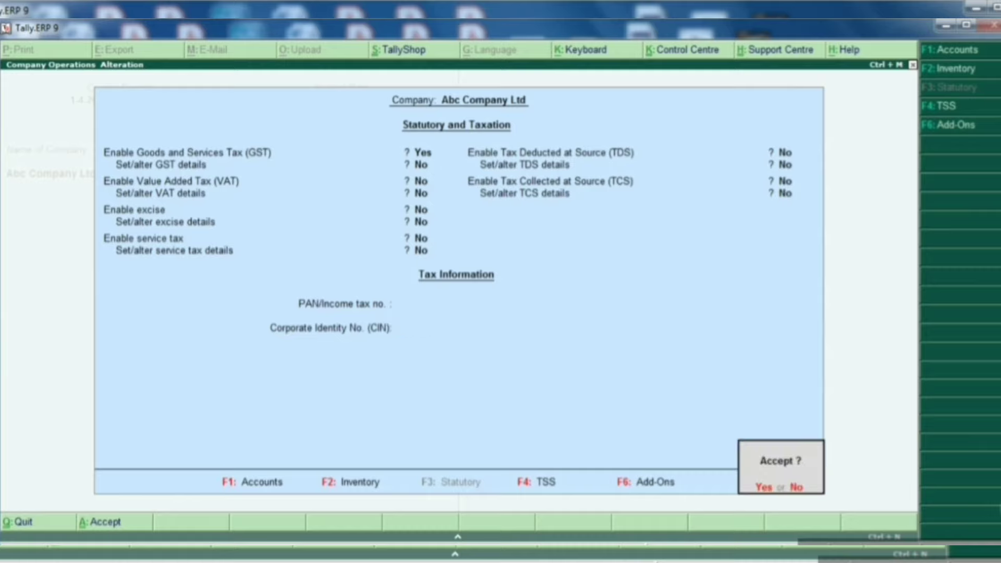
key(Return)
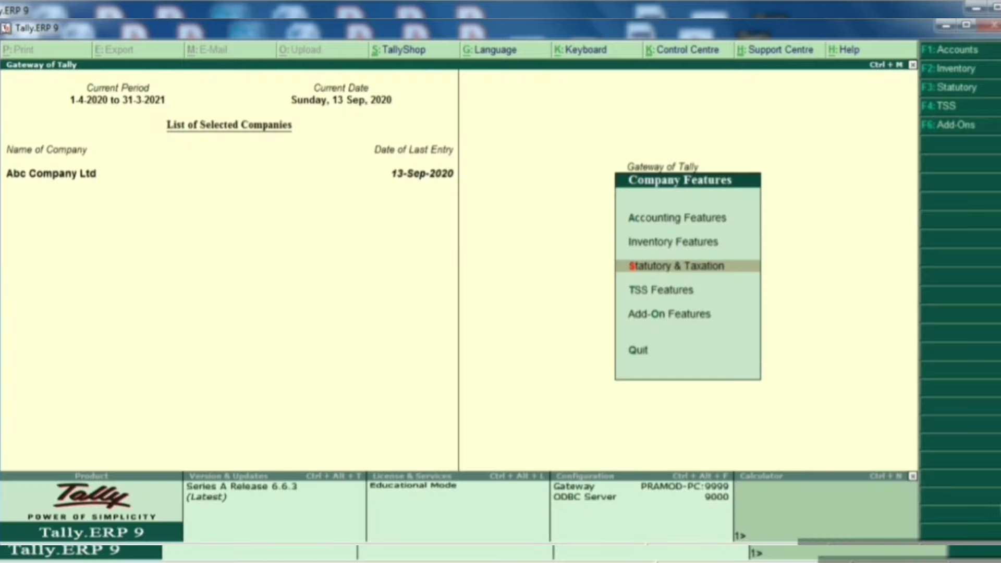